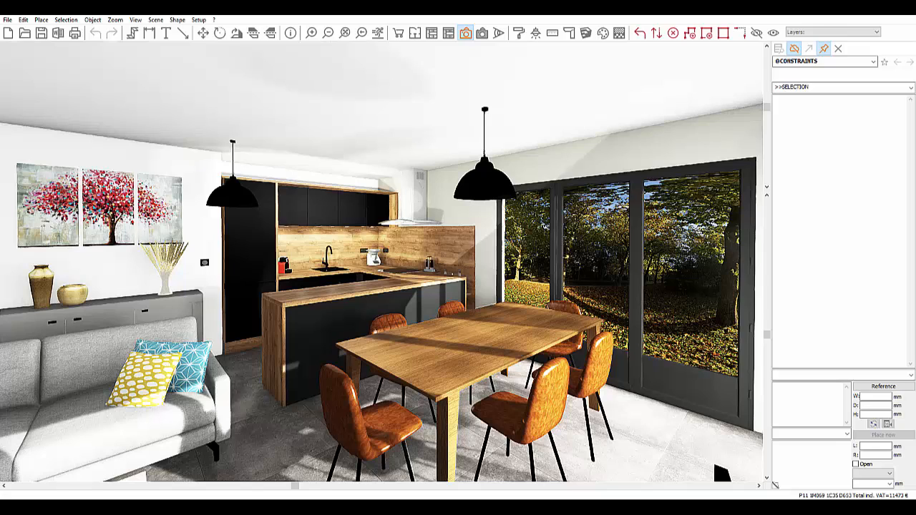
# - Select the three-panel tree painting on the wall above the sofa
pyautogui.moveTo(207, 391); pyautogui.dragTo(293, 392, button='middle')
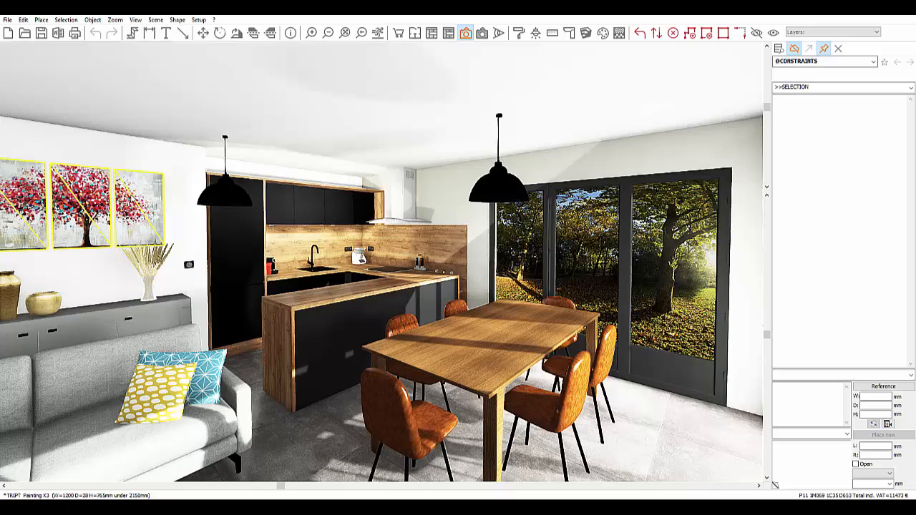
pyautogui.moveTo(172, 239); pyautogui.dragTo(159, 243, button='middle')
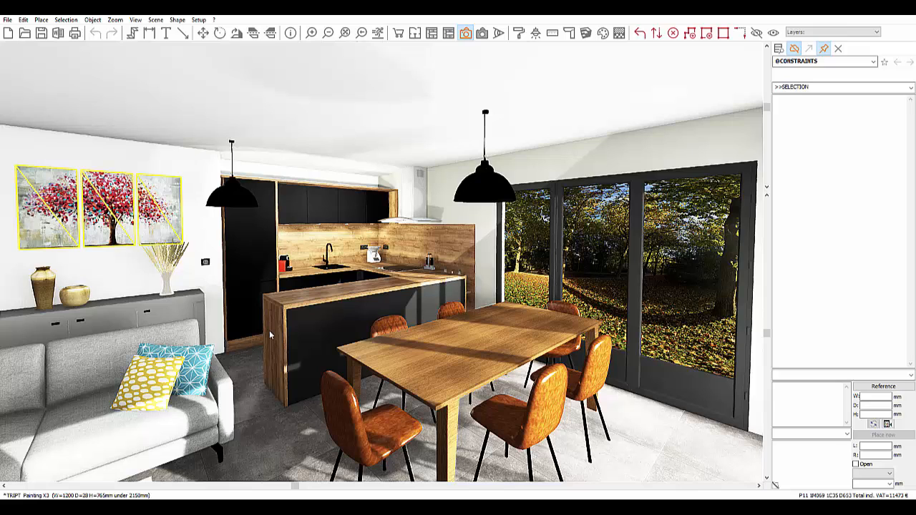
# - Switch to File Explorer and open the Textures folder inside InSitu on the Windows (C:) drive
pyautogui.click(168, 500)
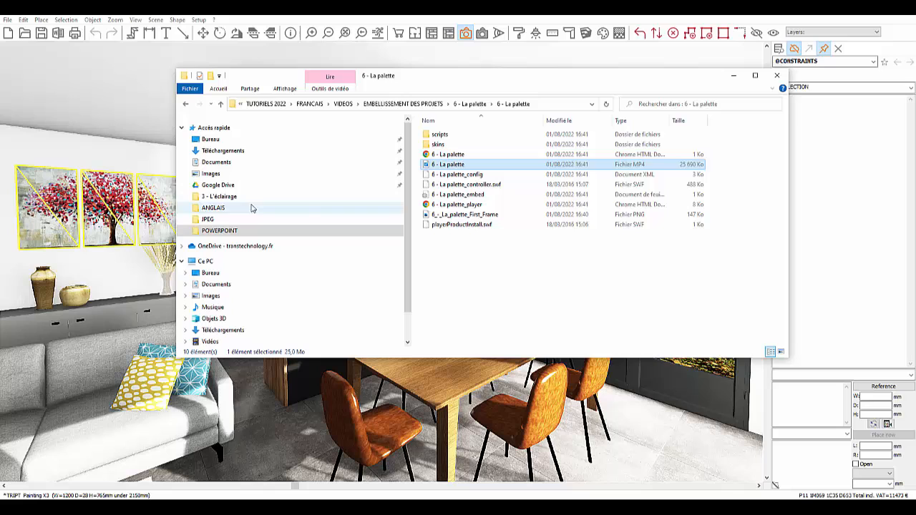
pyautogui.click(209, 273)
pyautogui.click(213, 262)
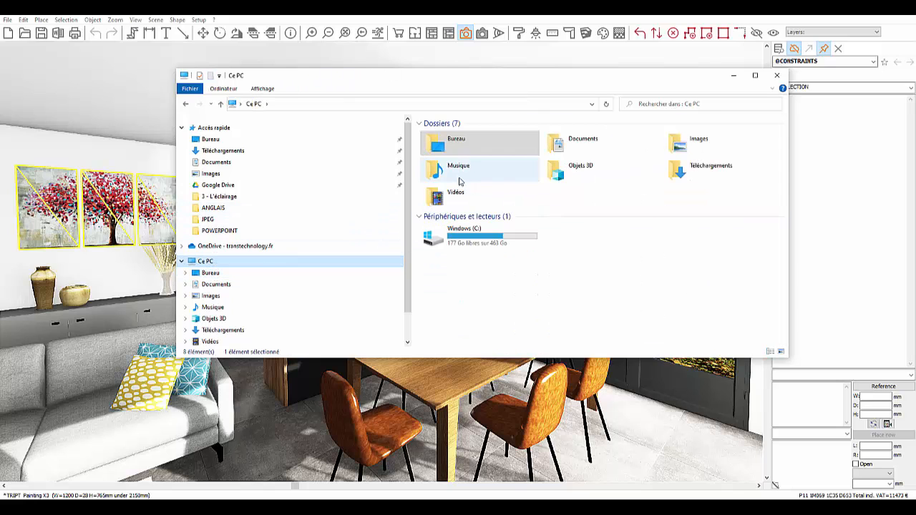
pyautogui.doubleClick(441, 235)
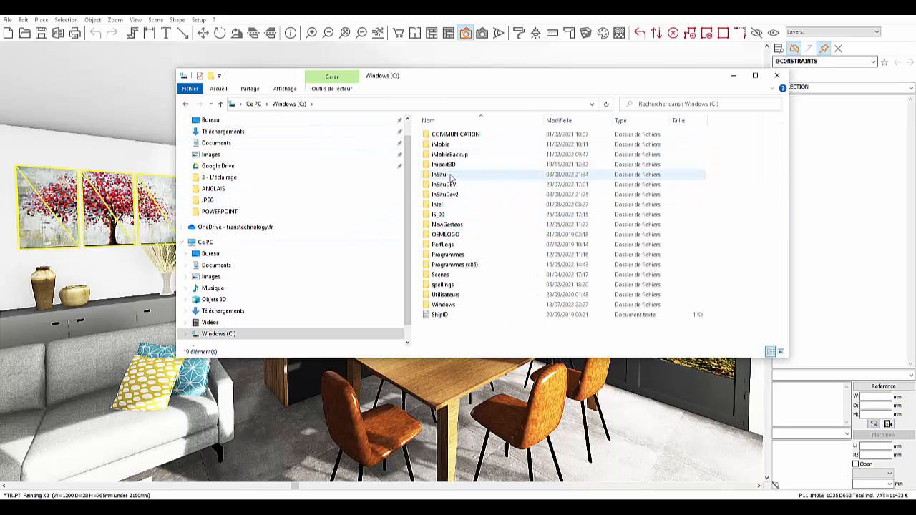
pyautogui.doubleClick(441, 175)
pyautogui.scroll(-2, 452, 295)
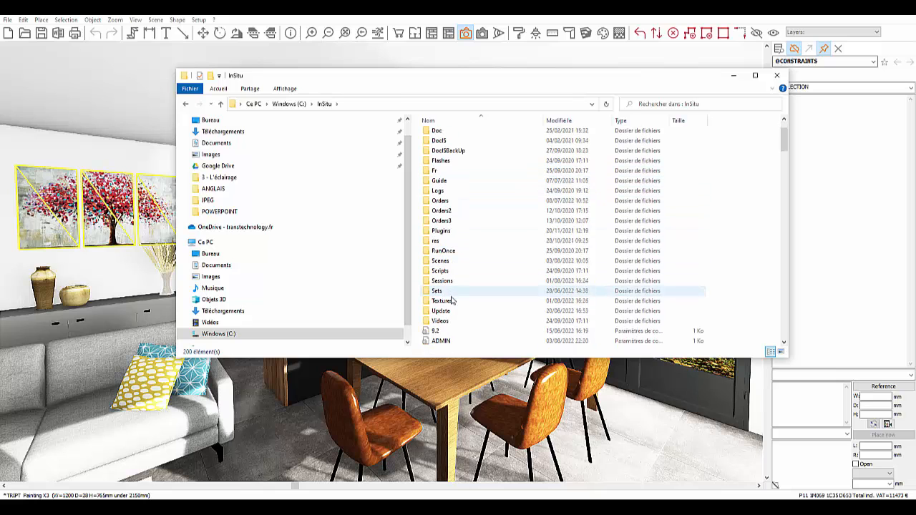
pyautogui.doubleClick(445, 301)
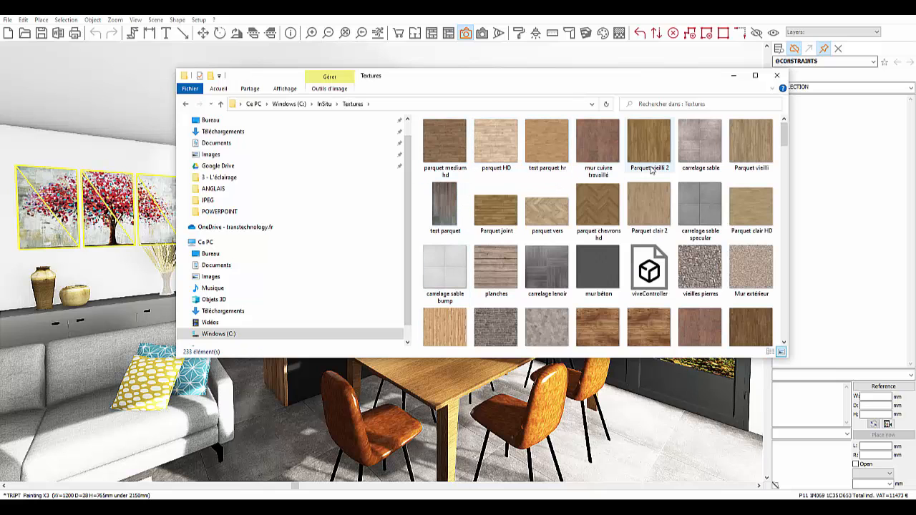
# - Look through the texture images in the Textures folder and close the File Explorer window
pyautogui.scroll(-5, 632, 293)
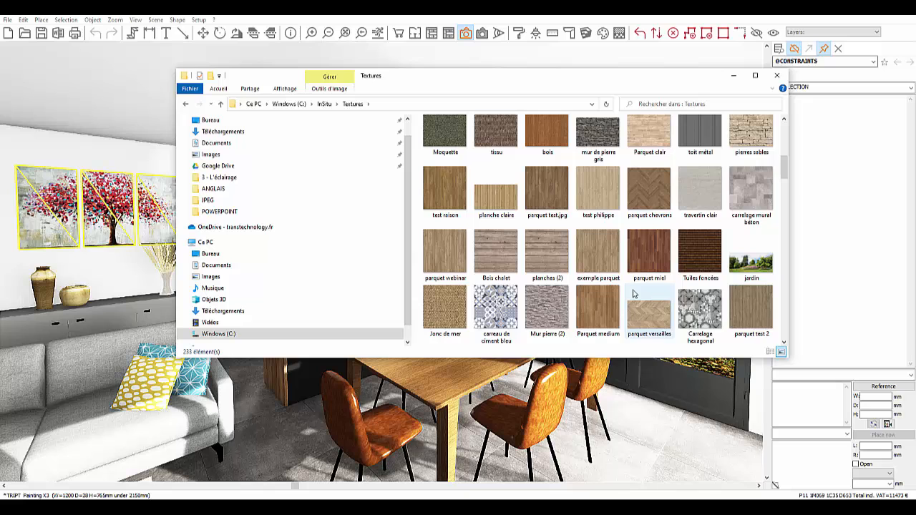
pyautogui.scroll(-5, 633, 293)
pyautogui.click(777, 75)
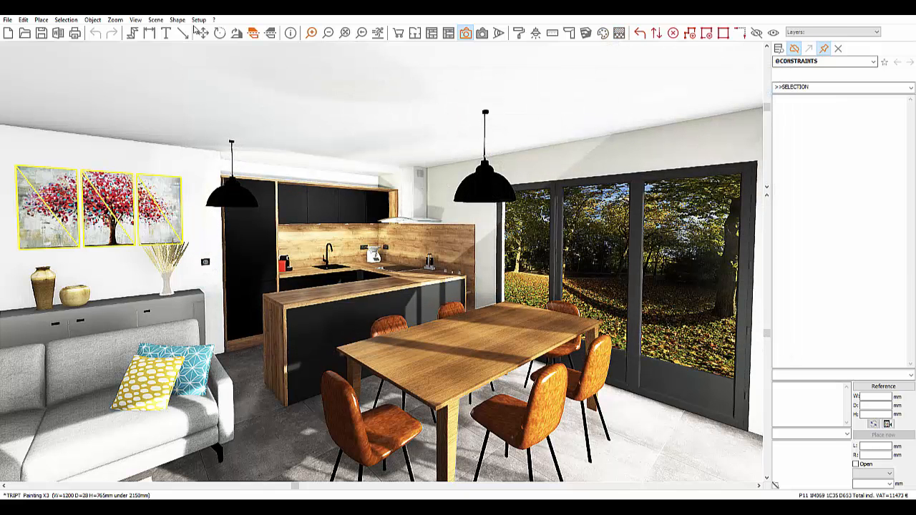
# - Open the Palette from the graphic setup
pyautogui.click(198, 20)
pyautogui.moveTo(212, 74)
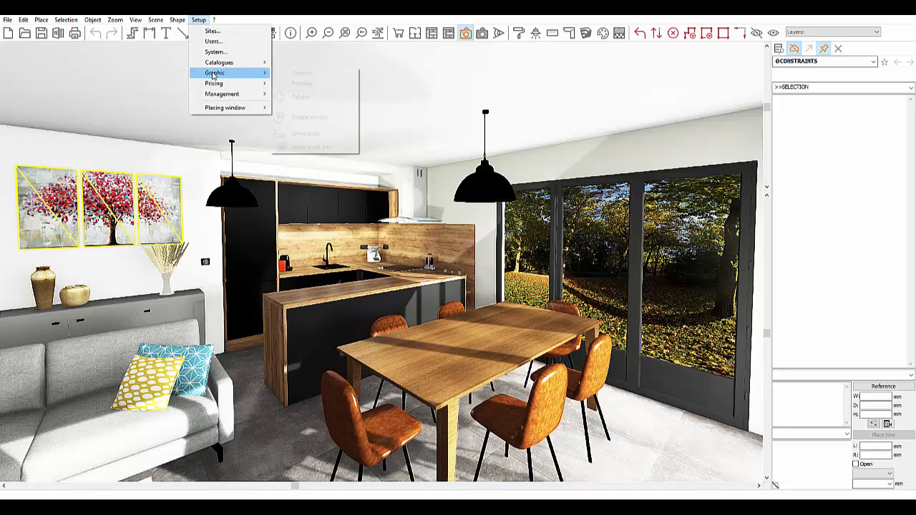
pyautogui.click(302, 98)
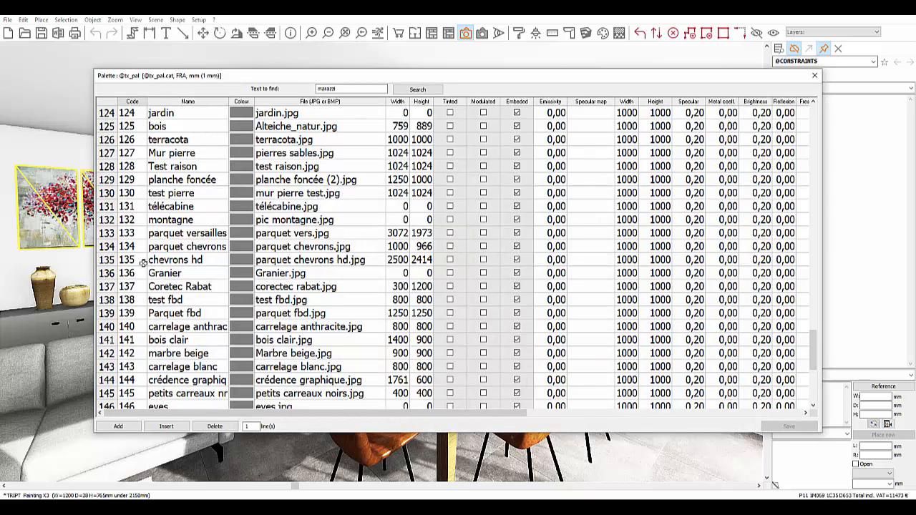
# - Add a new line at the end of the palette with code 163 and the name jungle
pyautogui.scroll(-6, 143, 263)
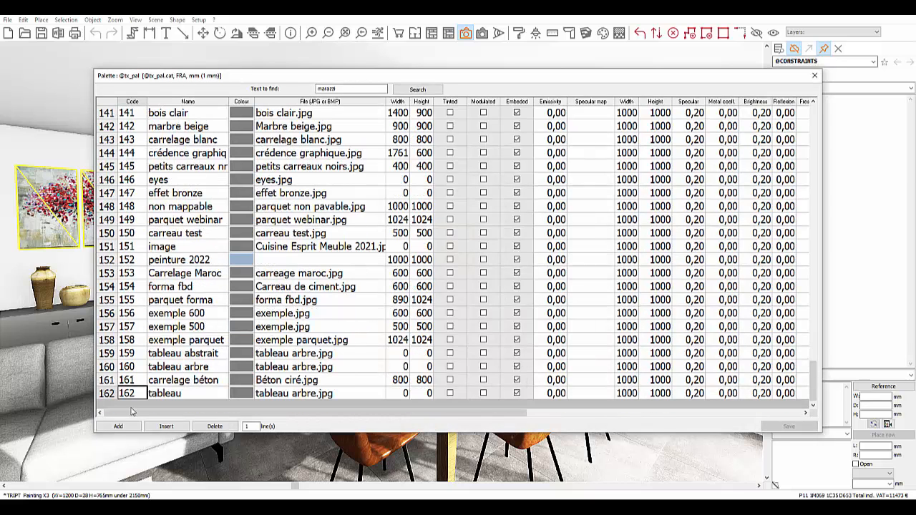
pyautogui.click(118, 426)
pyautogui.click(119, 427)
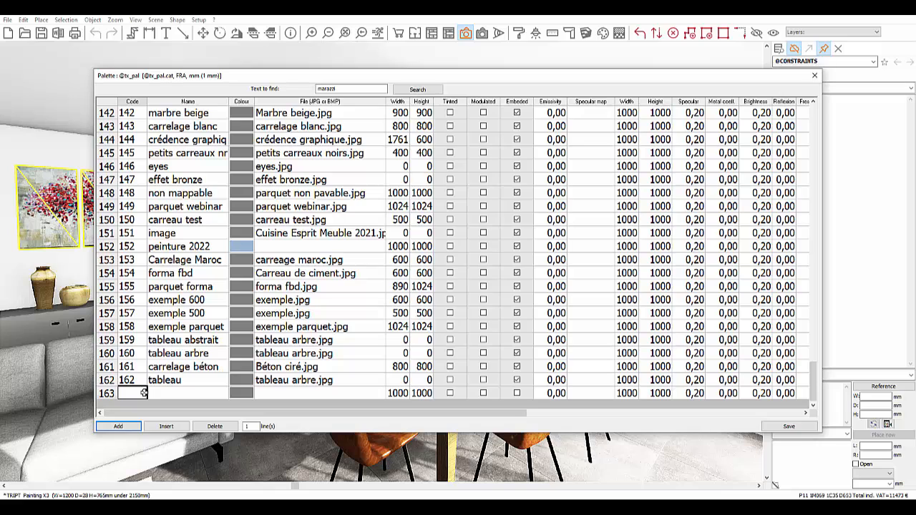
pyautogui.write('163')
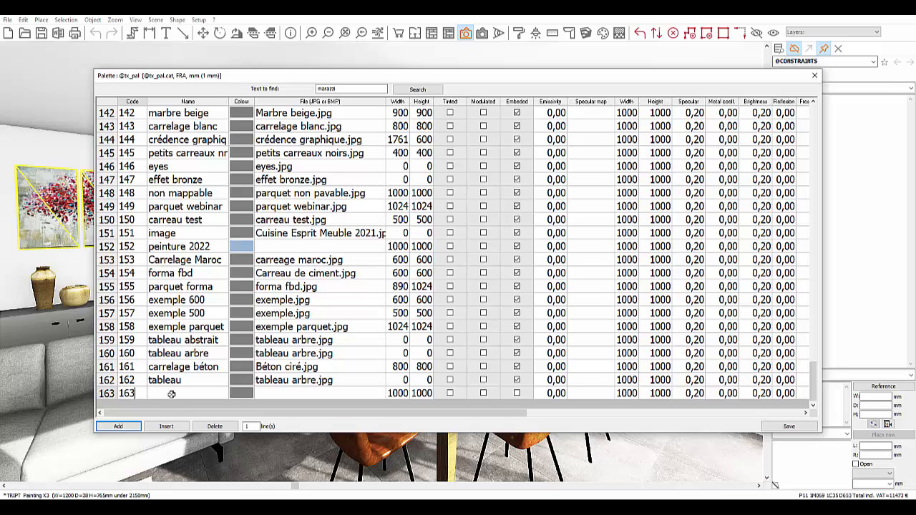
pyautogui.click(172, 395)
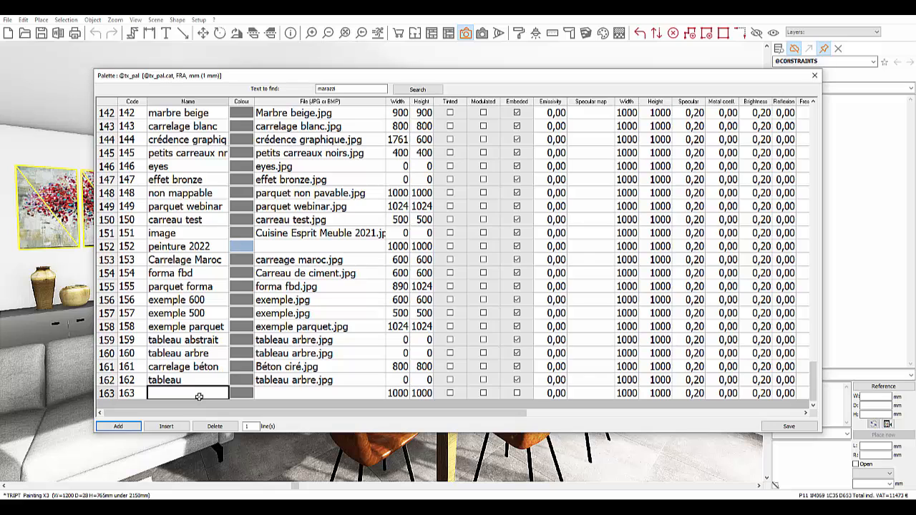
pyautogui.write('jungle')
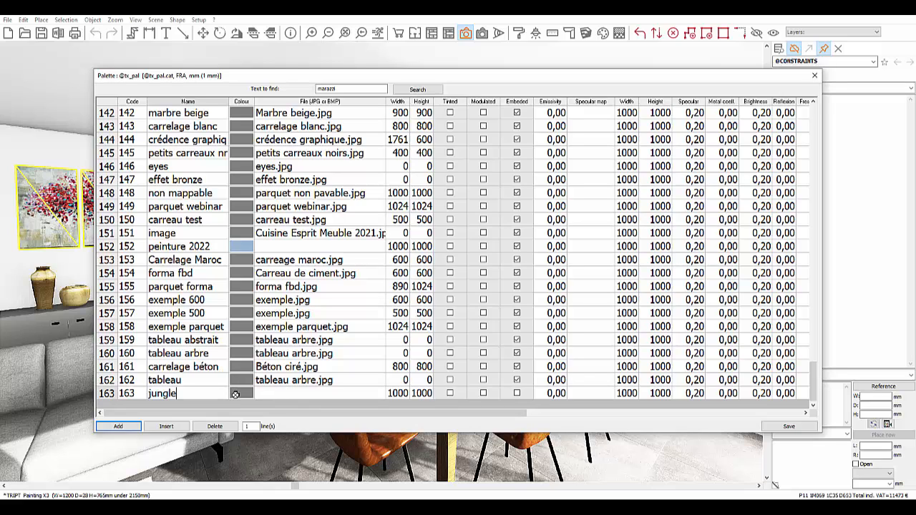
# - Assign the image file tableau jungle from the Textures folder to the jungle palette line
pyautogui.doubleClick(311, 395)
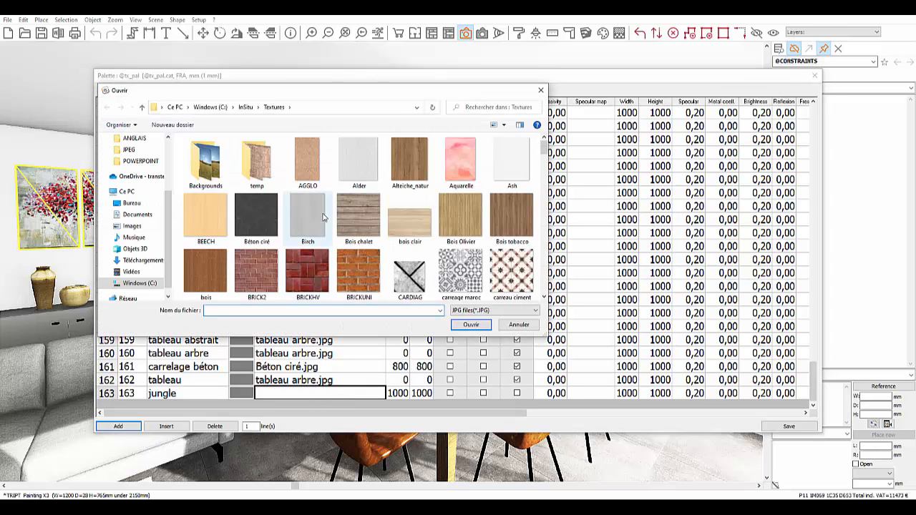
pyautogui.scroll(-2, 386, 234)
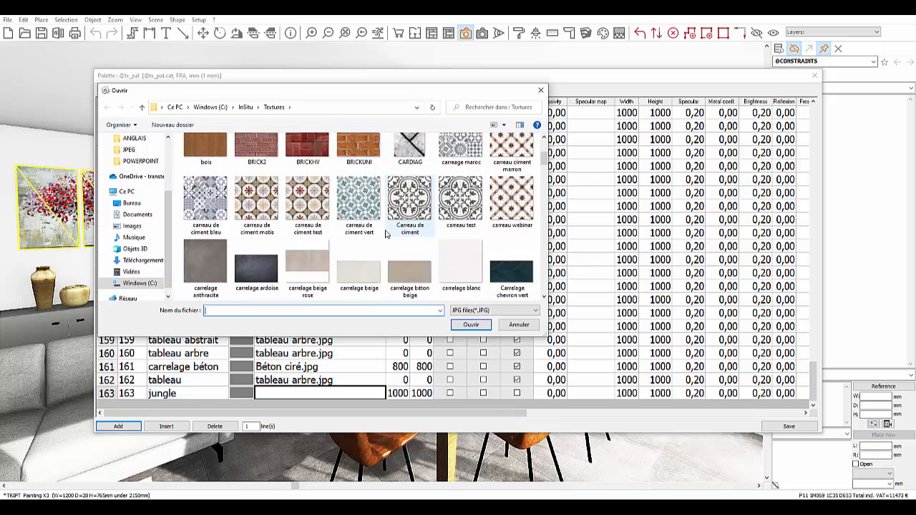
pyautogui.scroll(-8, 386, 234)
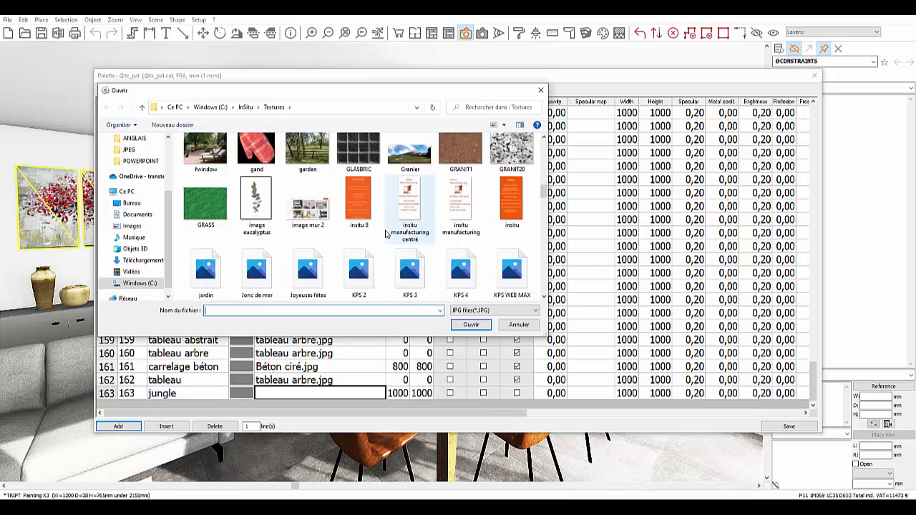
pyautogui.scroll(-10, 386, 234)
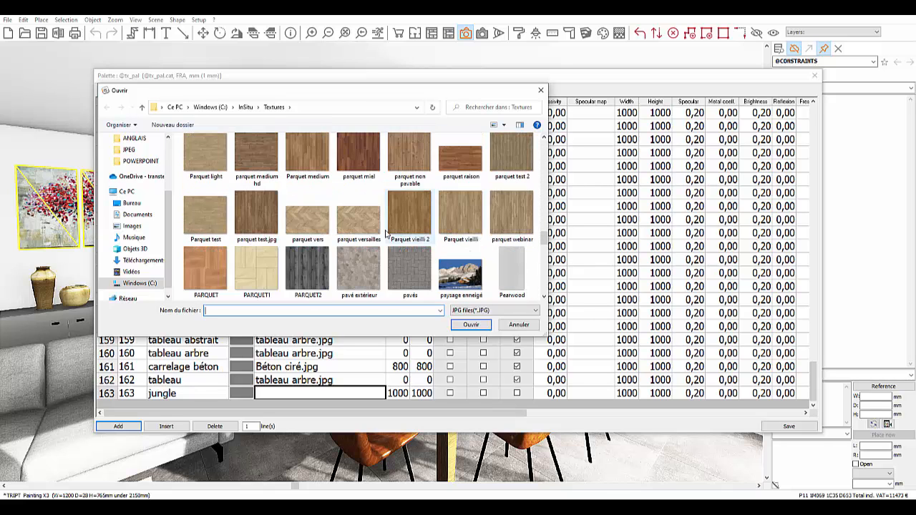
pyautogui.scroll(-6, 386, 234)
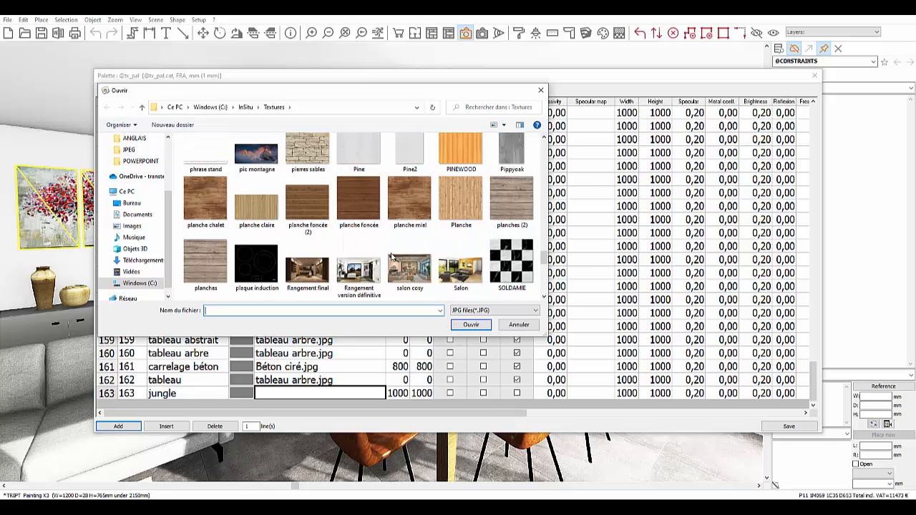
pyautogui.scroll(-3, 391, 256)
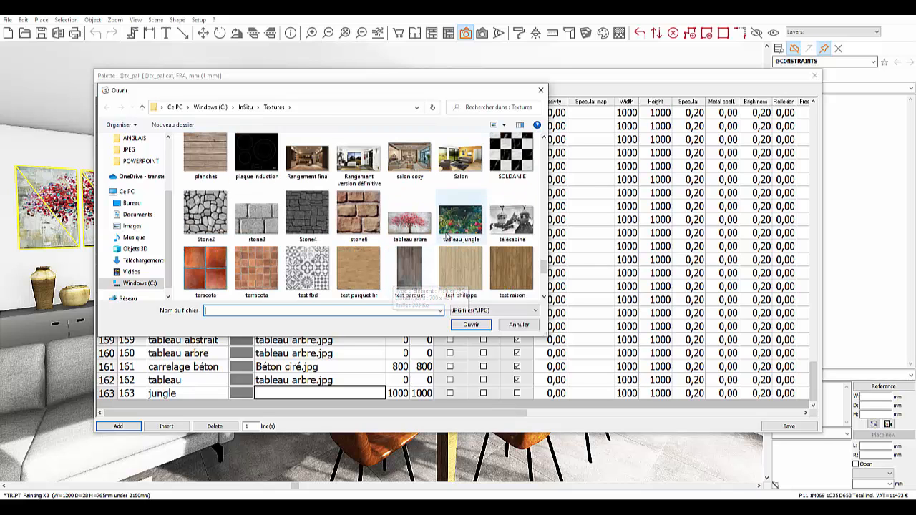
pyautogui.click(446, 236)
pyautogui.click(471, 324)
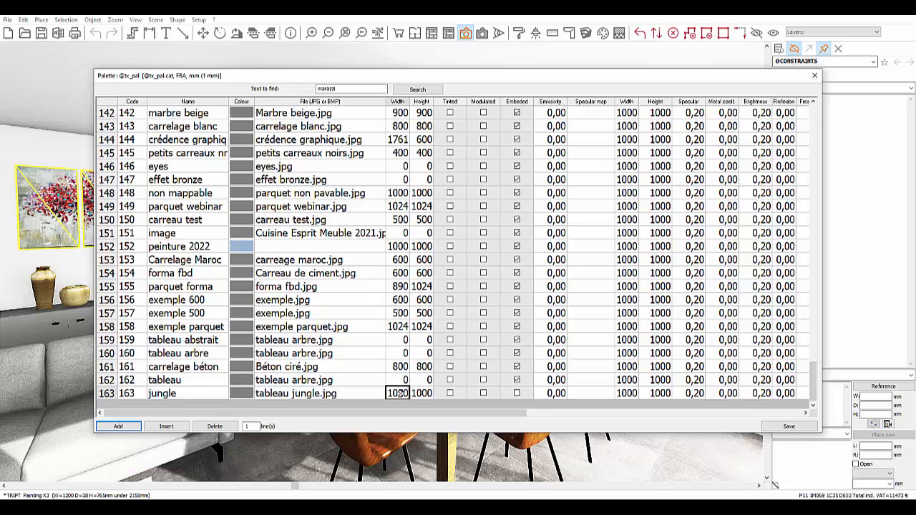
# - Set the image width and height of the jungle palette line to 0
pyautogui.click(422, 395)
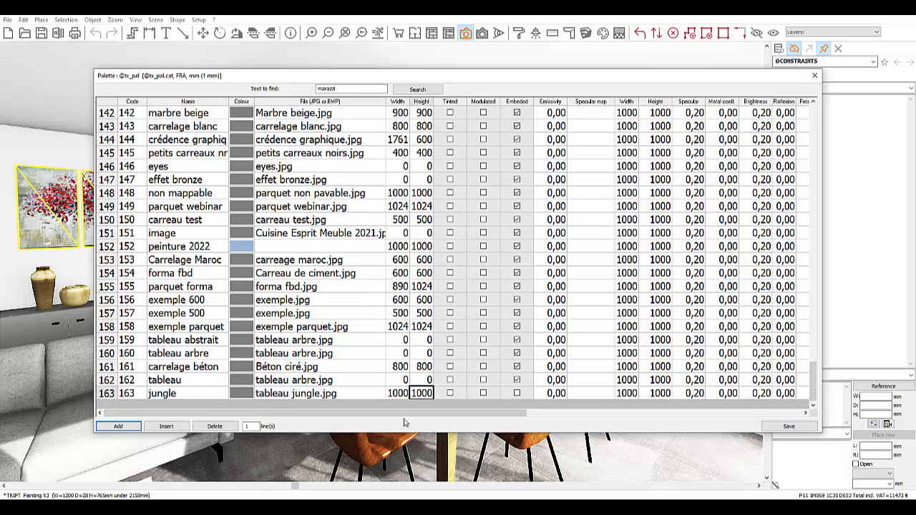
pyautogui.click(395, 394)
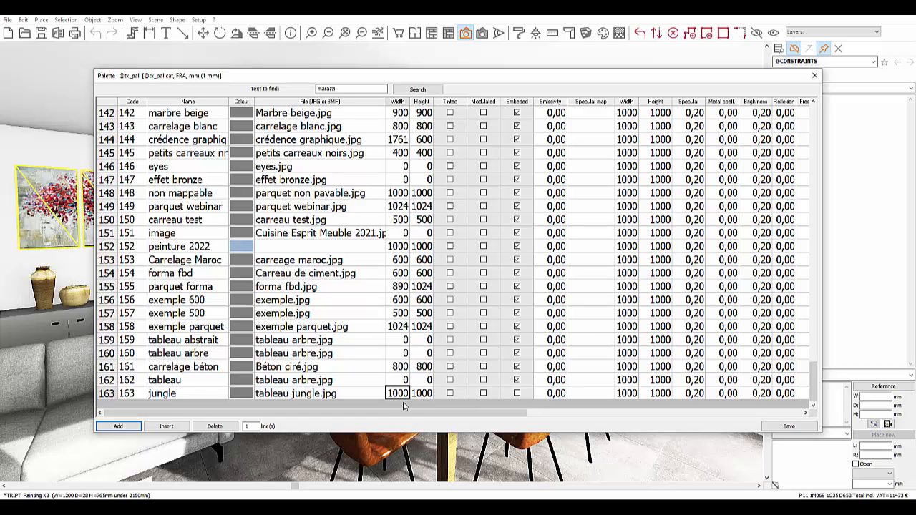
pyautogui.write('0')
pyautogui.click(428, 394)
pyautogui.write('0')
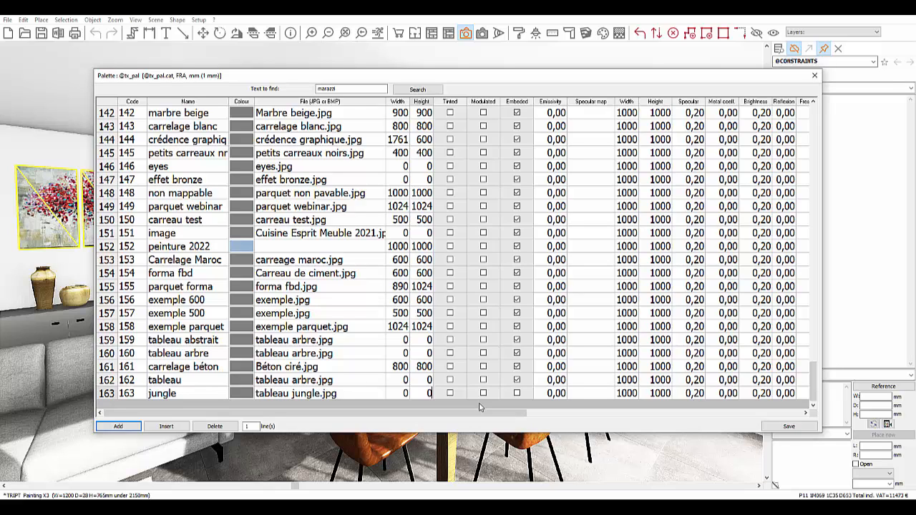
# - Mark the jungle texture as embedded, save the palette and close it
pyautogui.click(517, 394)
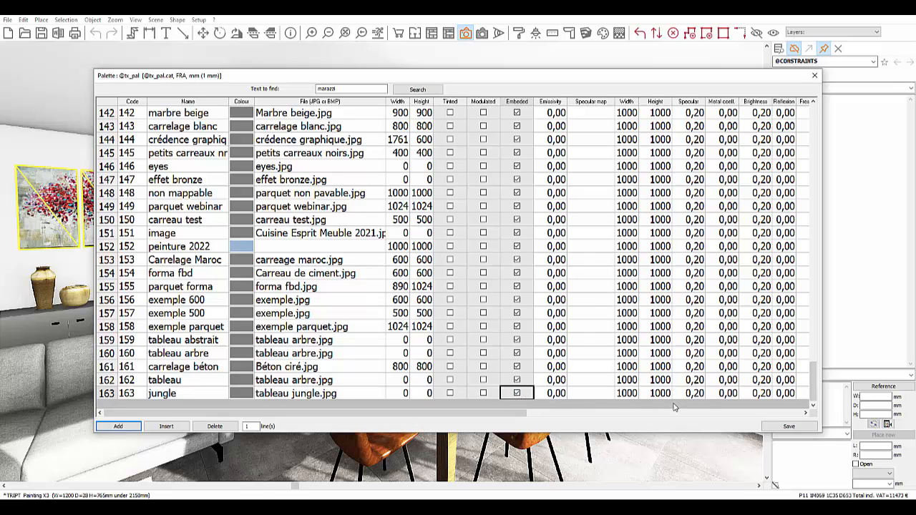
pyautogui.click(781, 427)
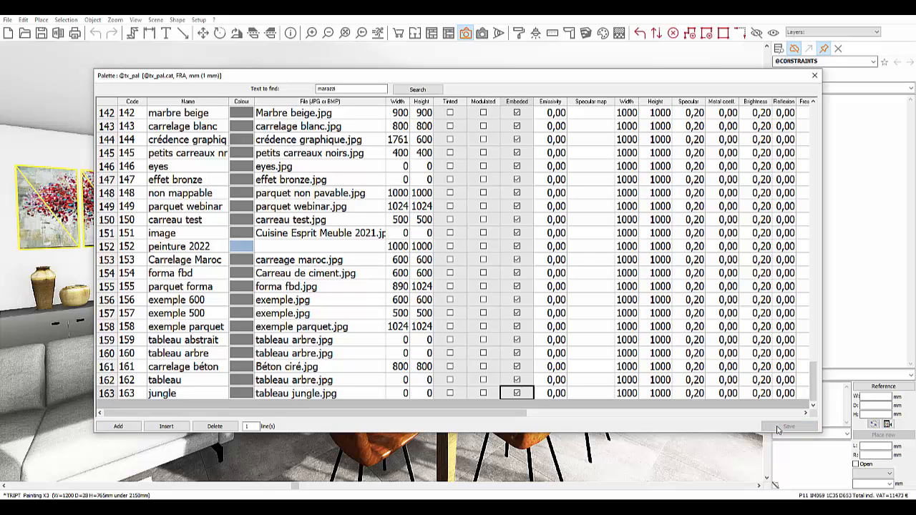
pyautogui.click(815, 75)
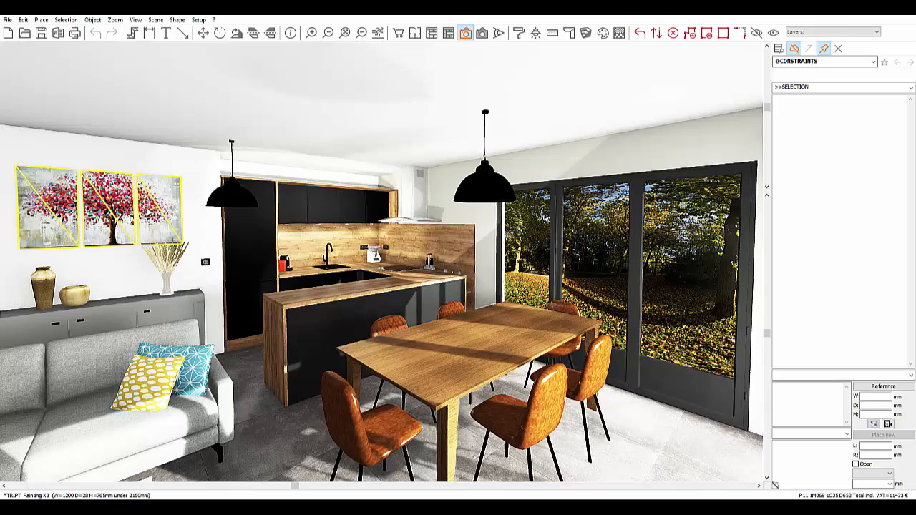
# - Set the wall painting's Visual finish to ADEF, To be defined, and apply the finishes
pyautogui.rightClick(149, 209)
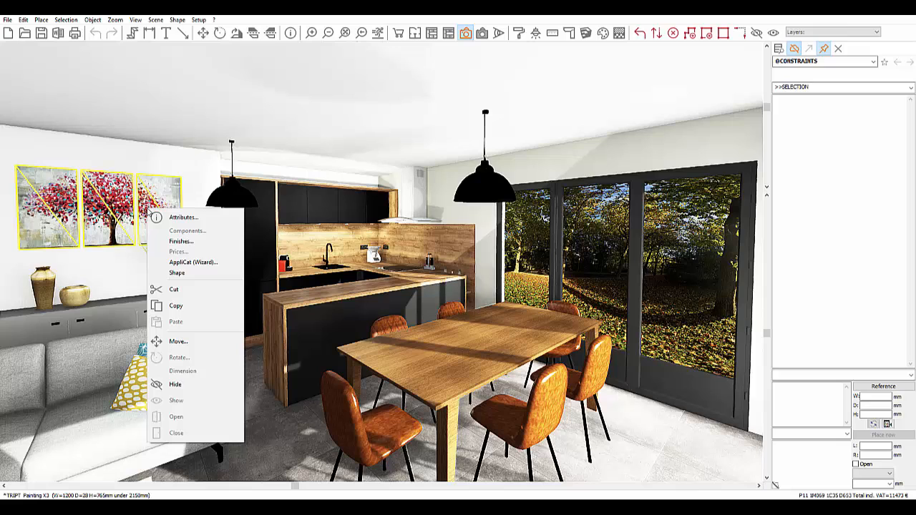
pyautogui.click(195, 243)
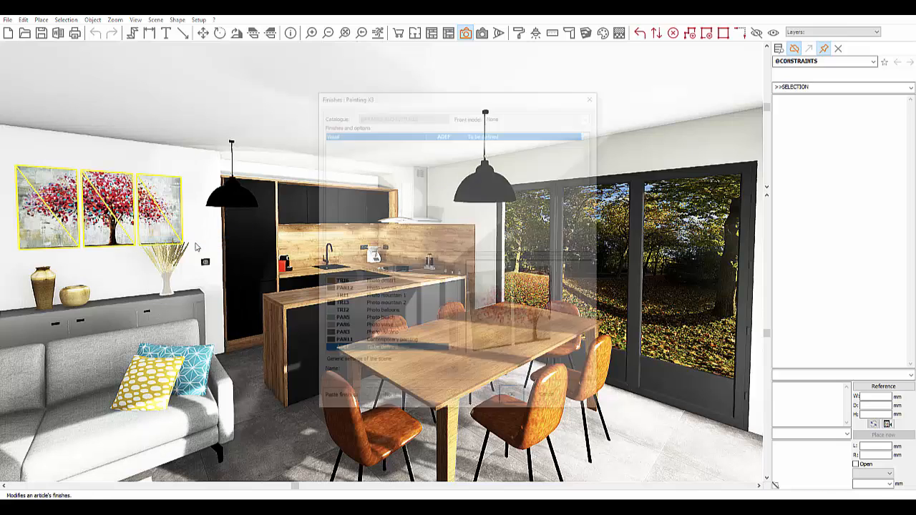
pyautogui.click(497, 134)
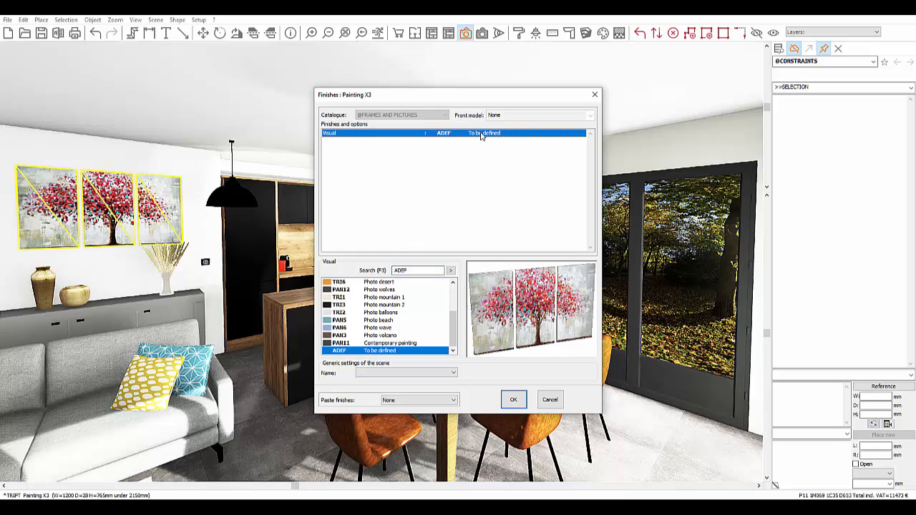
pyautogui.click(418, 351)
pyautogui.click(514, 399)
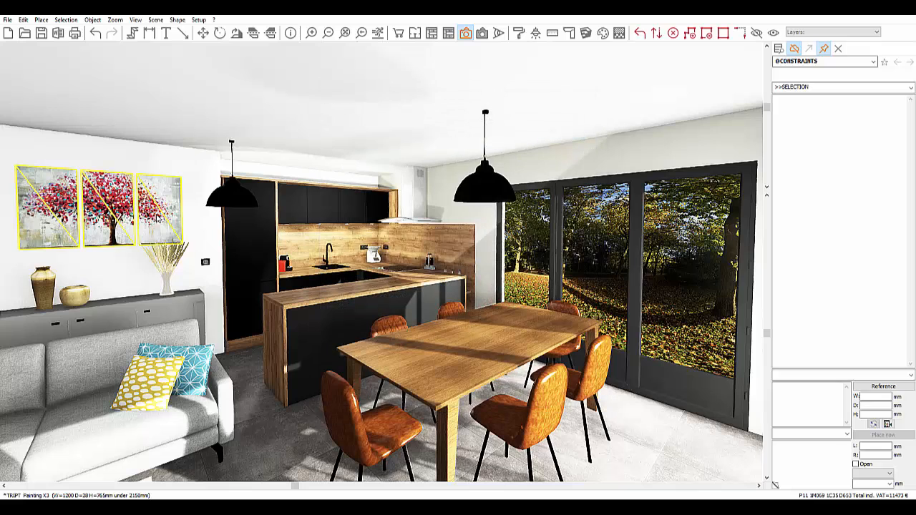
# - Set the Colour 2 texture of the three-panel wall painting to jungle and apply the new attributes
pyautogui.rightClick(161, 206)
pyautogui.click(208, 213)
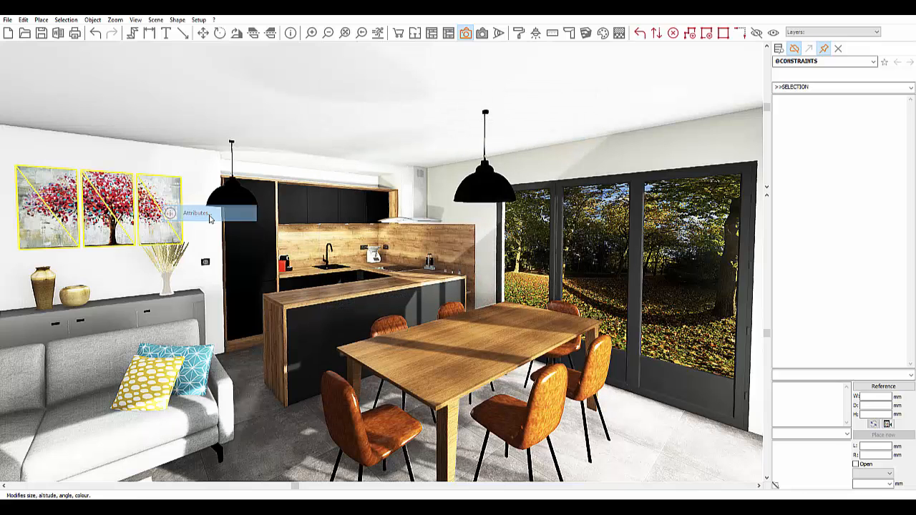
pyautogui.click(542, 210)
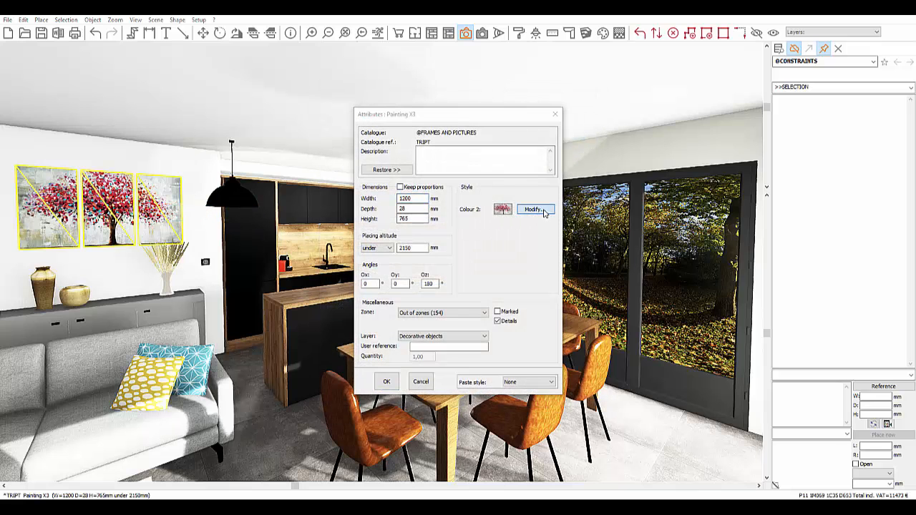
pyautogui.click(476, 332)
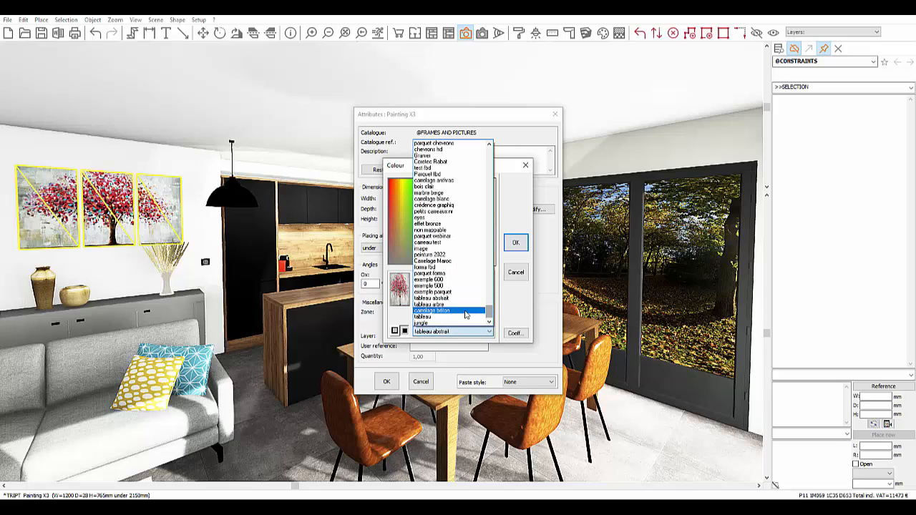
pyautogui.click(440, 324)
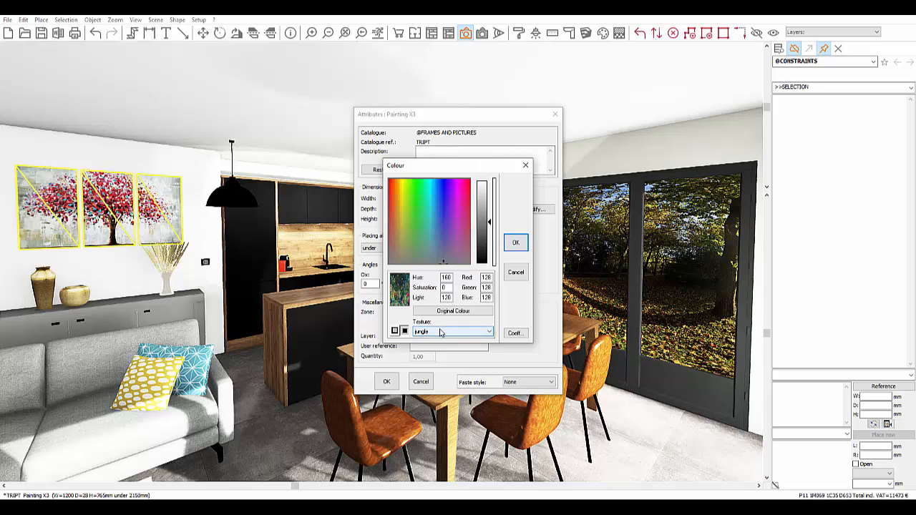
pyautogui.click(441, 332)
pyautogui.click(423, 329)
pyautogui.scroll(1, 427, 327)
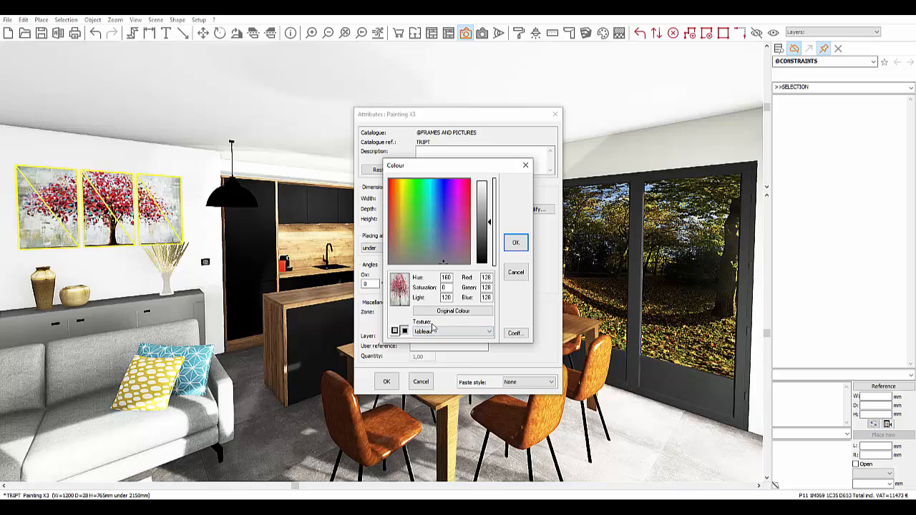
pyautogui.click(430, 330)
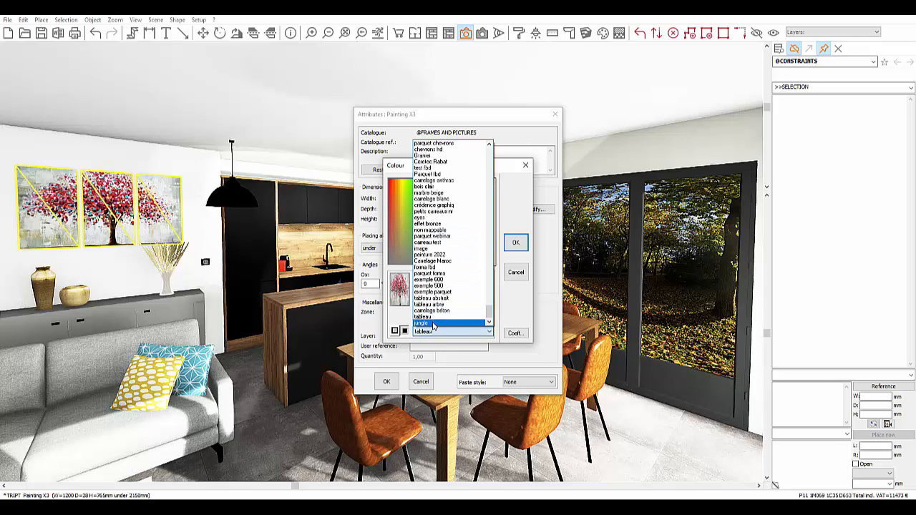
pyautogui.click(434, 324)
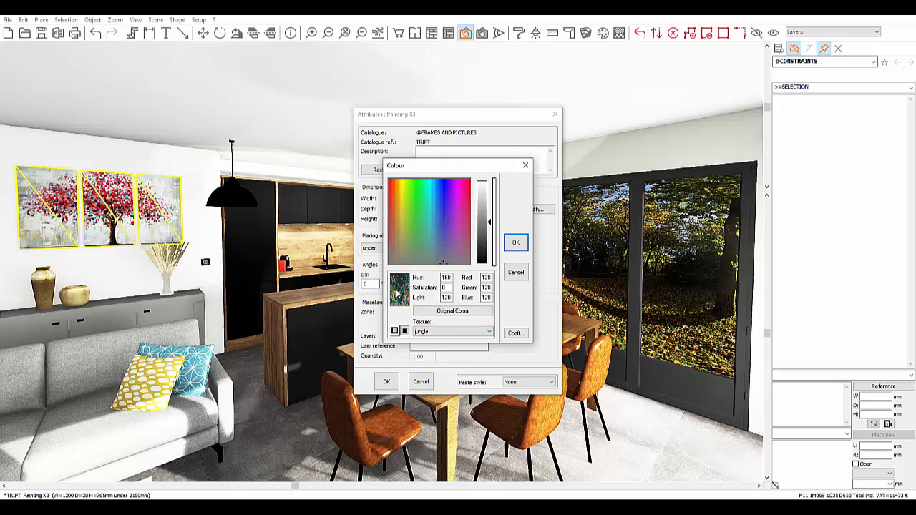
pyautogui.click(515, 244)
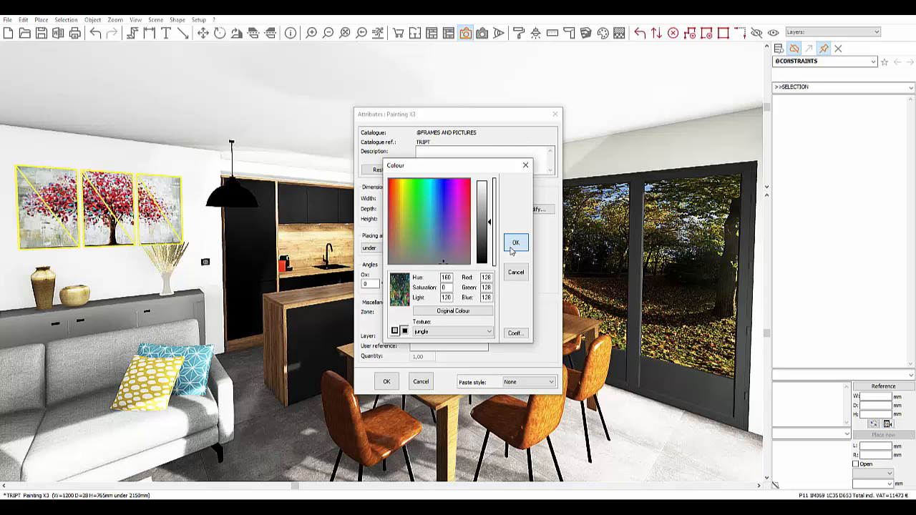
pyautogui.click(387, 382)
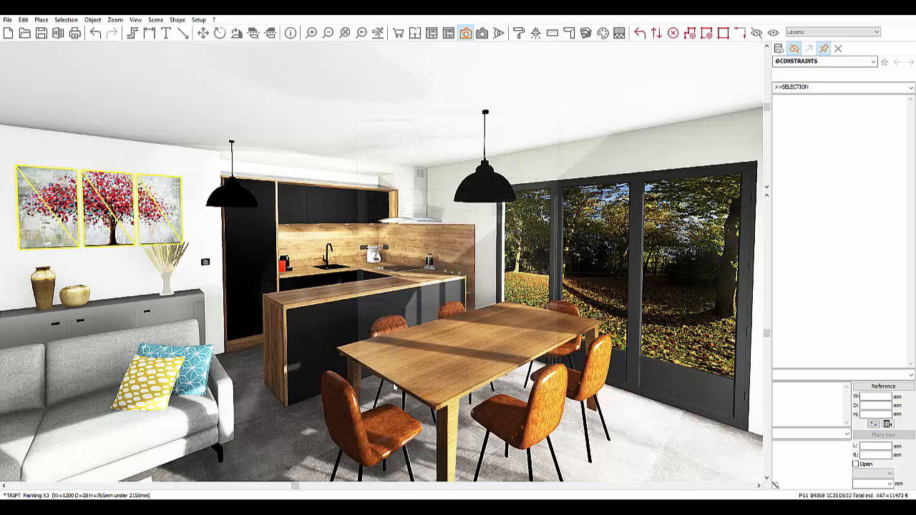
# - Select a floor tile and add a line to the texture palette with code 164 and the name carrelage
pyautogui.click(239, 367)
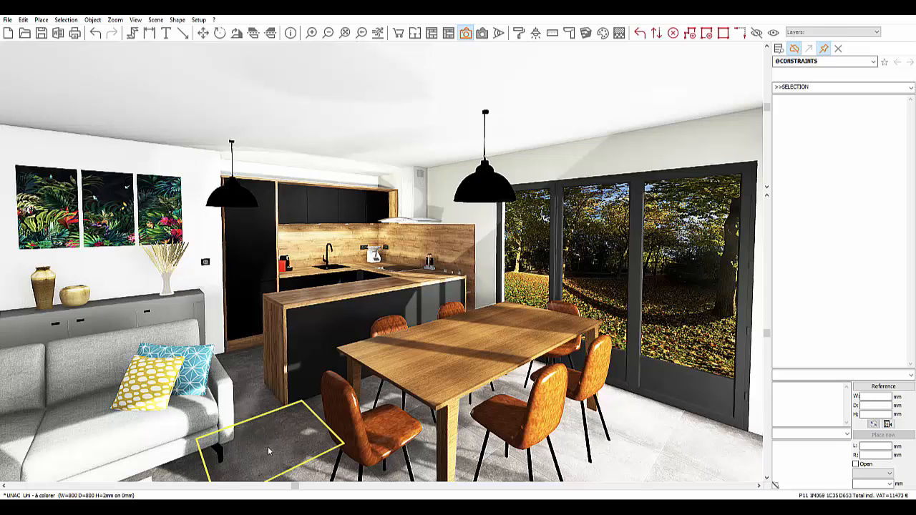
pyautogui.click(603, 34)
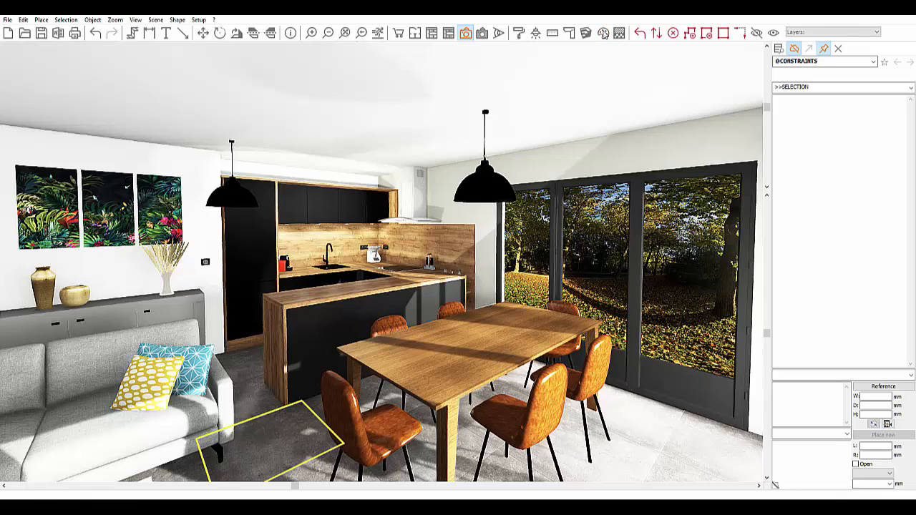
pyautogui.scroll(-6, 234, 340)
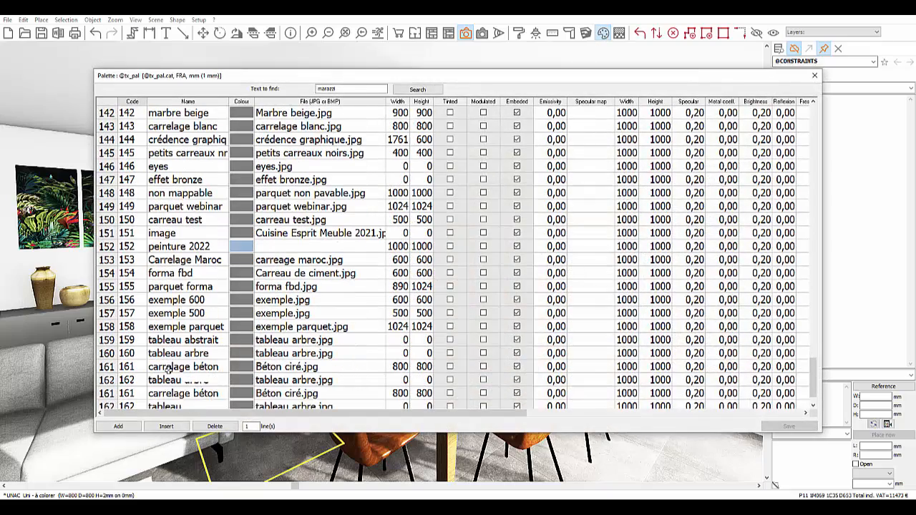
pyautogui.click(124, 427)
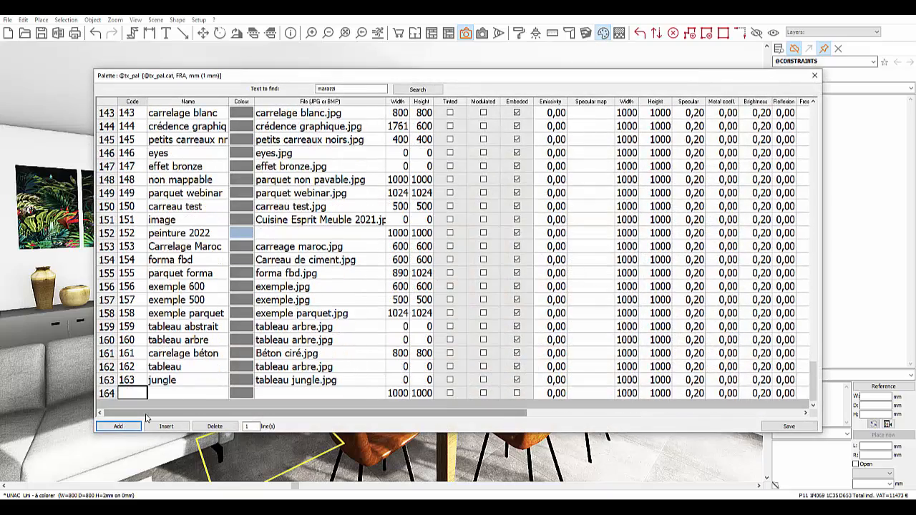
pyautogui.write('164')
pyautogui.press('Tab')
pyautogui.write('carrelage')
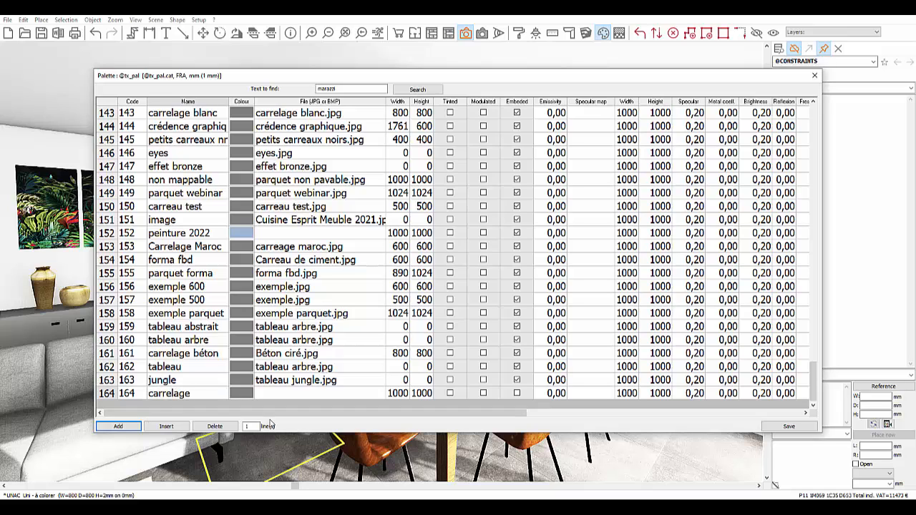
# - Assign the image file Carreau de ciment from the Textures folder to the carrelage palette line
pyautogui.click(327, 393)
pyautogui.doubleClick(326, 393)
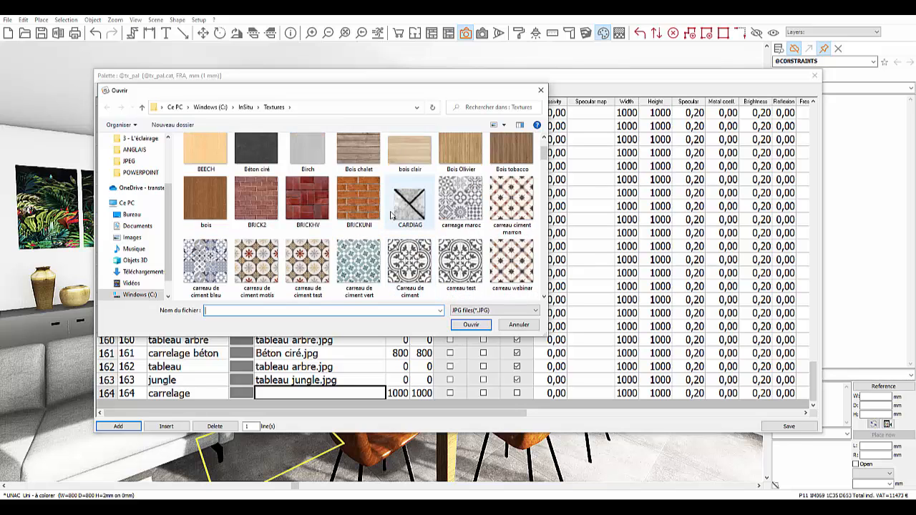
pyautogui.scroll(-1, 410, 254)
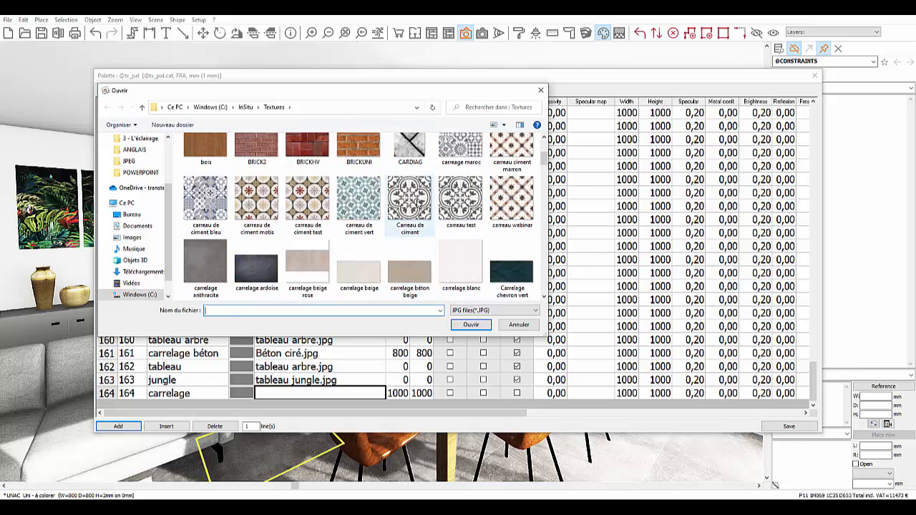
pyautogui.click(410, 202)
pyautogui.click(470, 324)
# - Set the image width and height of the carrelage palette line to 800
pyautogui.click(399, 393)
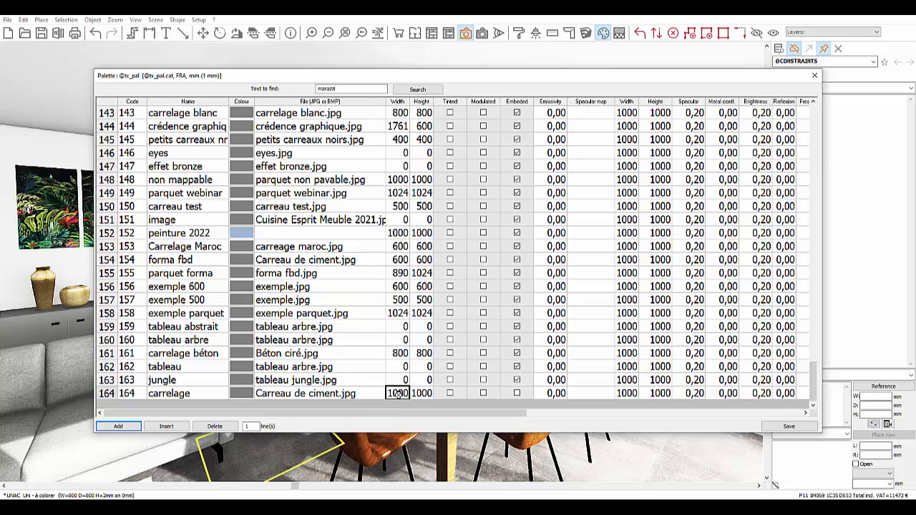
pyautogui.write('800')
pyautogui.press('Tab')
pyautogui.write('800')
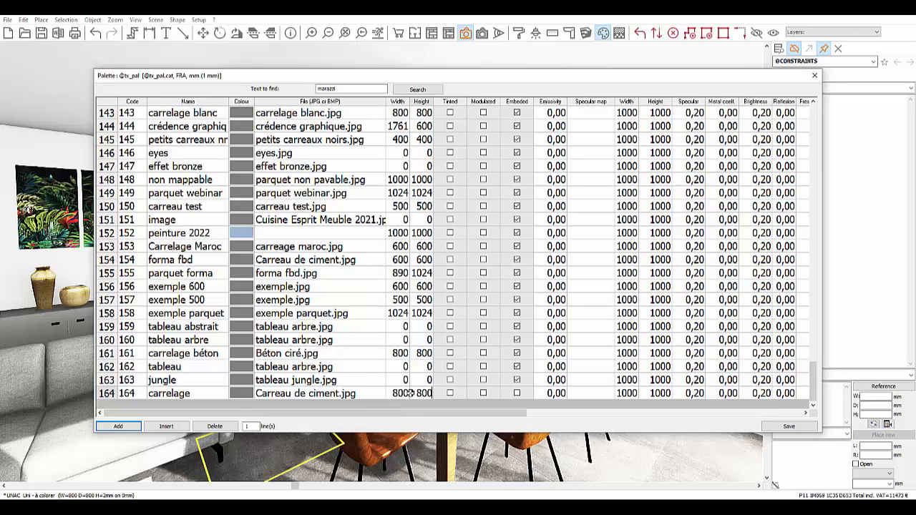
# - Mark the carrelage texture as embedded, save the palette and close it
pyautogui.click(518, 396)
pyautogui.click(788, 427)
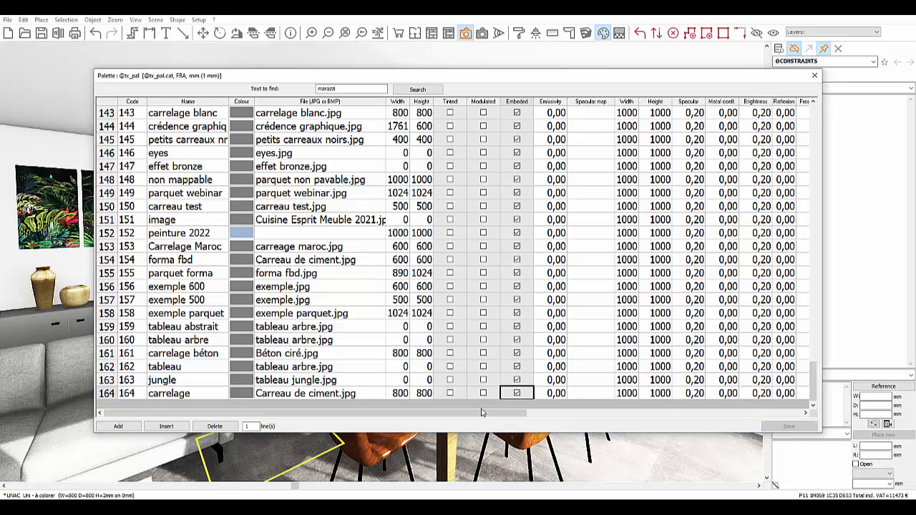
pyautogui.click(815, 75)
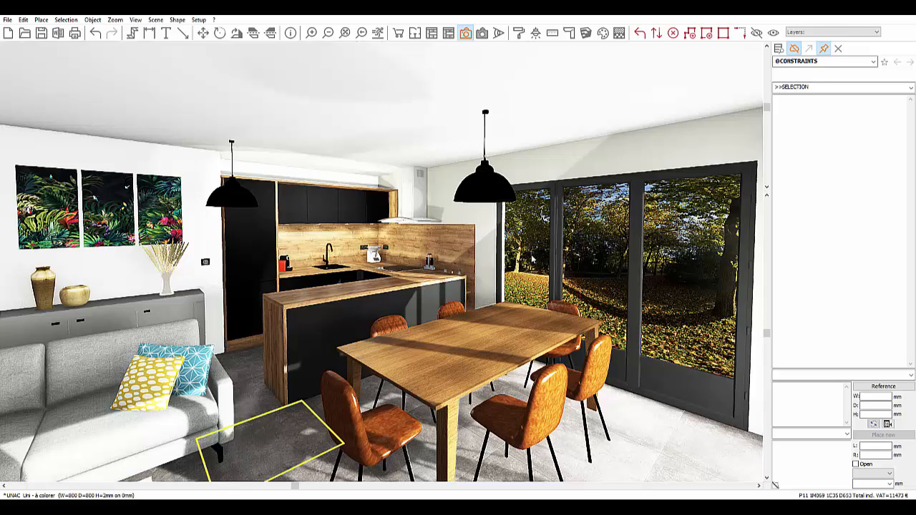
# - Locate the selected floor tile in the catalogue and set its Colour 2 texture to carrelage
pyautogui.click(780, 49)
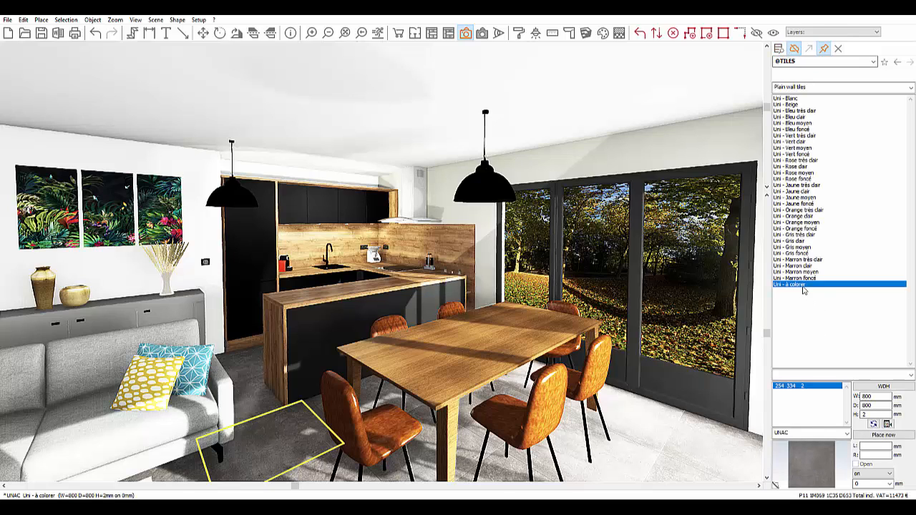
pyautogui.rightClick(259, 435)
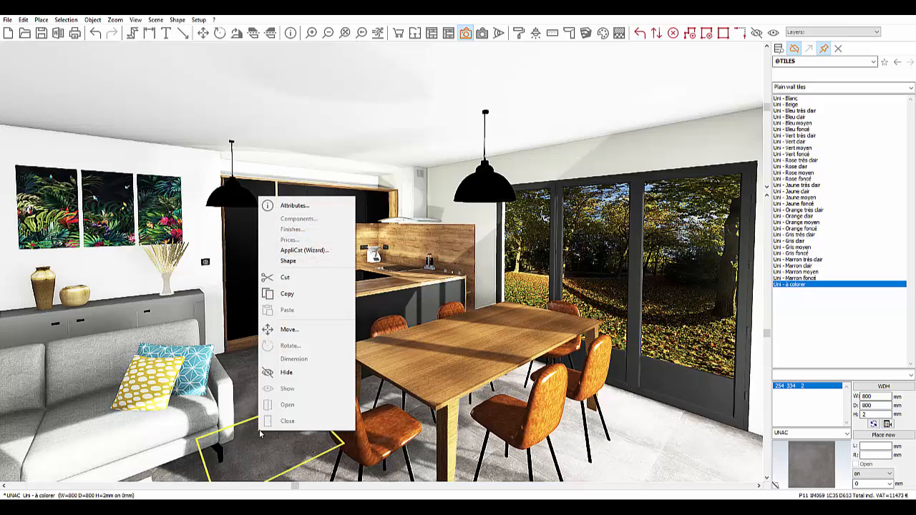
pyautogui.click(294, 206)
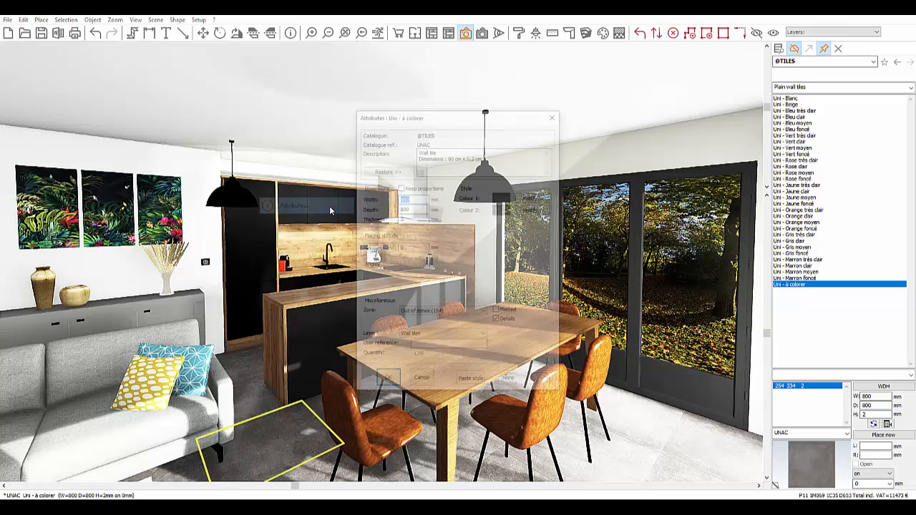
pyautogui.click(535, 197)
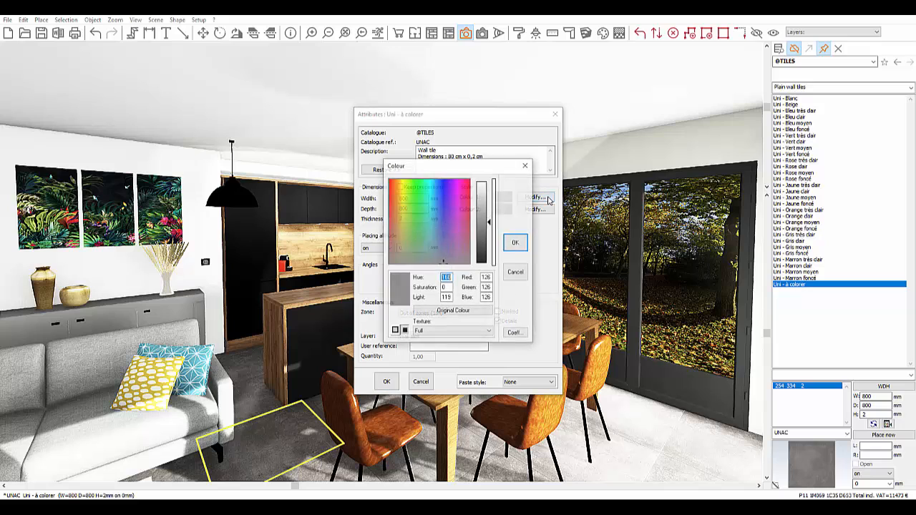
pyautogui.click(514, 241)
pyautogui.click(534, 209)
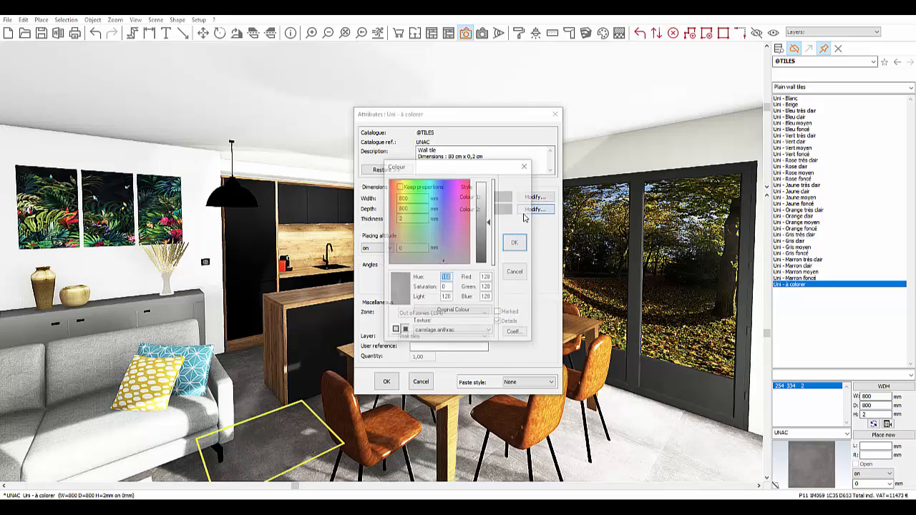
pyautogui.click(488, 332)
pyautogui.scroll(-5, 489, 306)
pyautogui.scroll(-3, 489, 306)
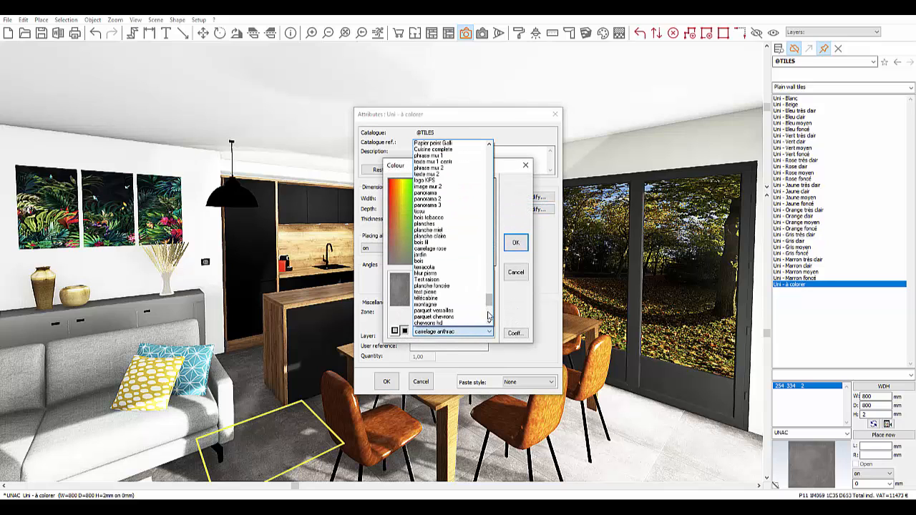
pyautogui.click(446, 323)
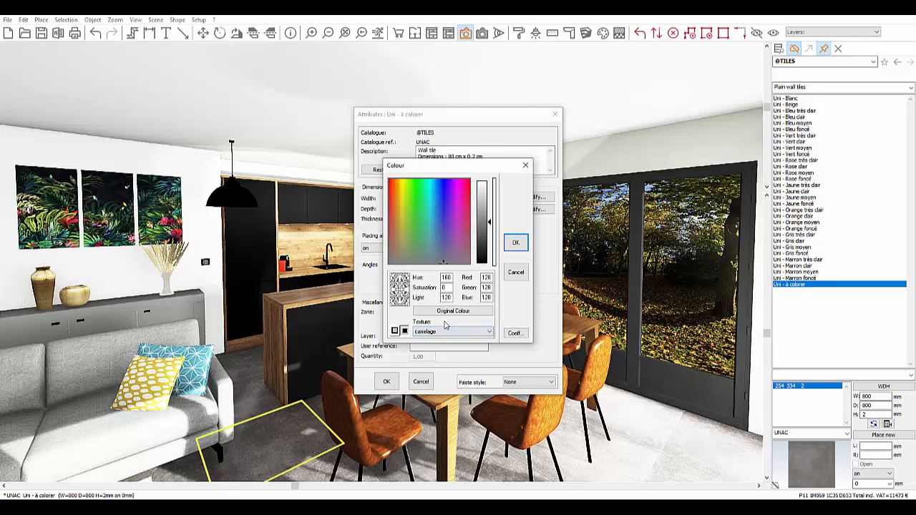
pyautogui.click(518, 244)
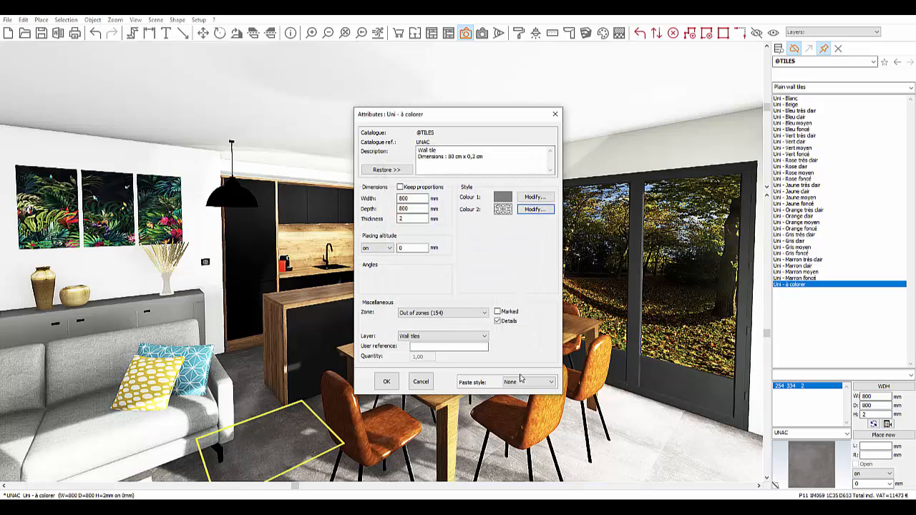
# - Set the tile's Paste style to All and apply the attributes to the whole floor
pyautogui.click(521, 383)
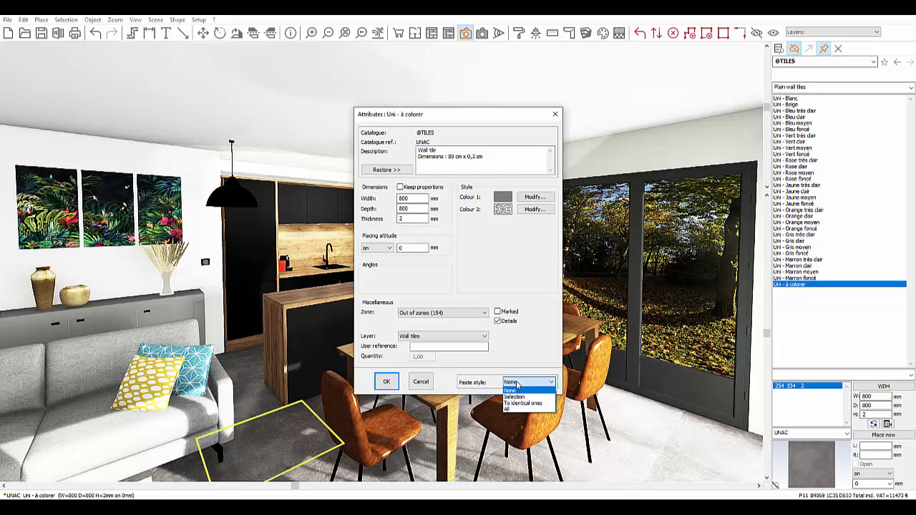
pyautogui.click(511, 408)
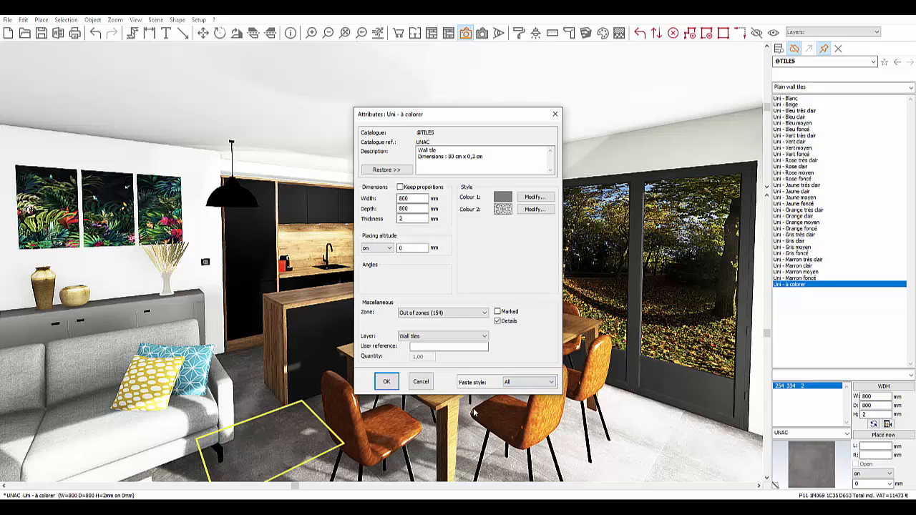
pyautogui.click(390, 383)
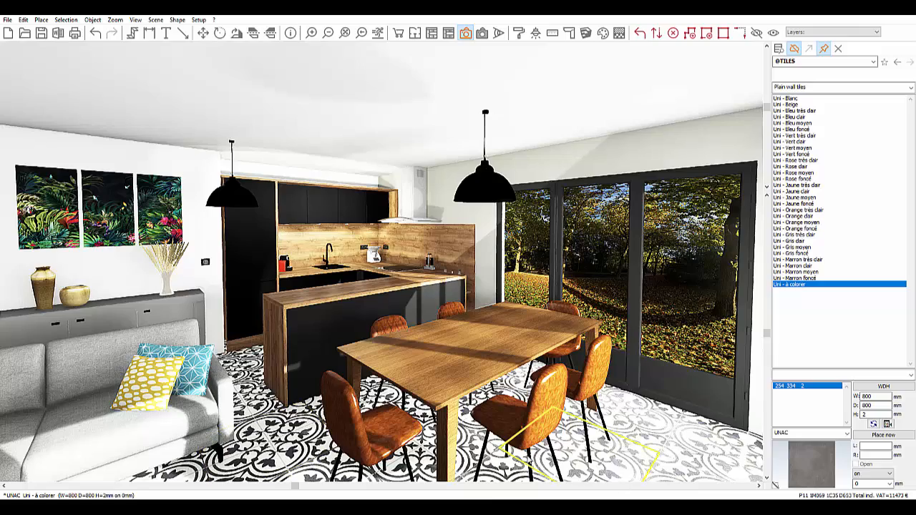
pyautogui.moveTo(468, 453)
pyautogui.mouseDown(button='middle')
pyautogui.moveTo(431, 453)
pyautogui.moveTo(476, 448)
pyautogui.mouseUp(button='middle')
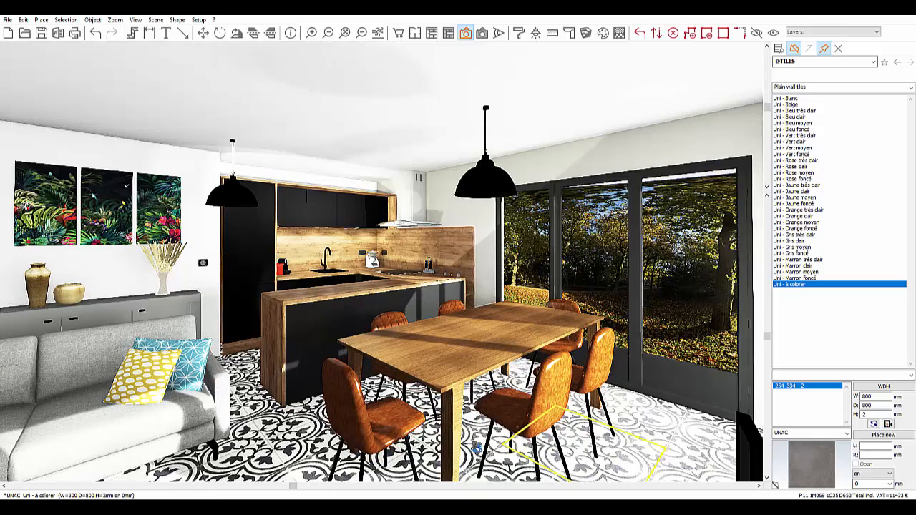